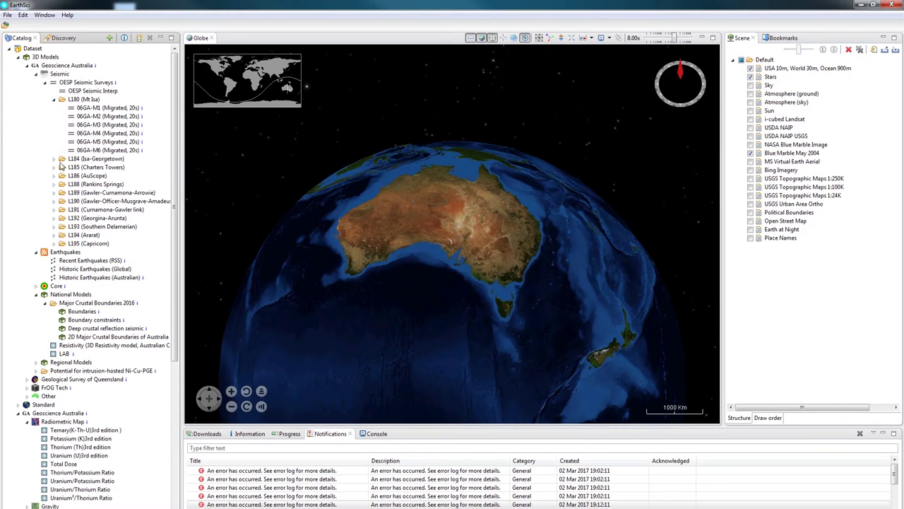
- Expand the L184, L185, L186, L188 and L189 survey folders in the catalog and open the information on line 06GA-M3
left_click(54, 159)
left_click(54, 185)
left_click(54, 210)
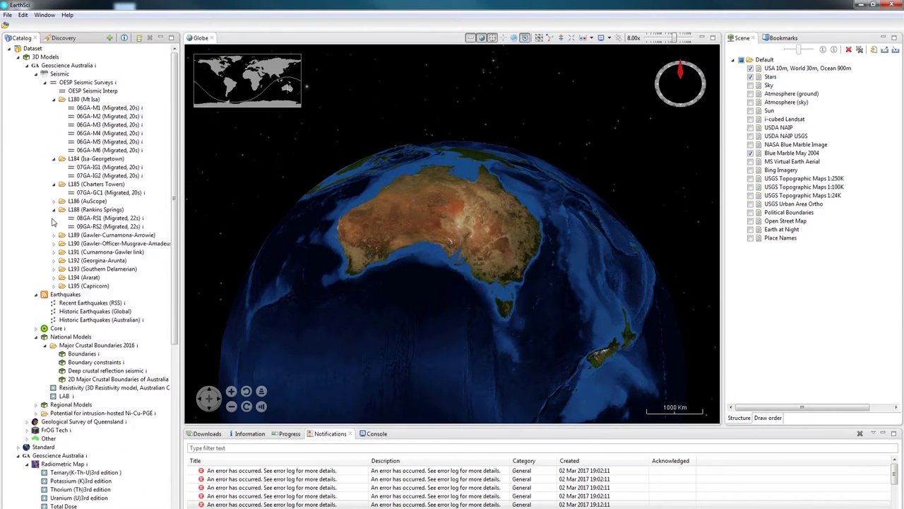
left_click(54, 201)
left_click(55, 244)
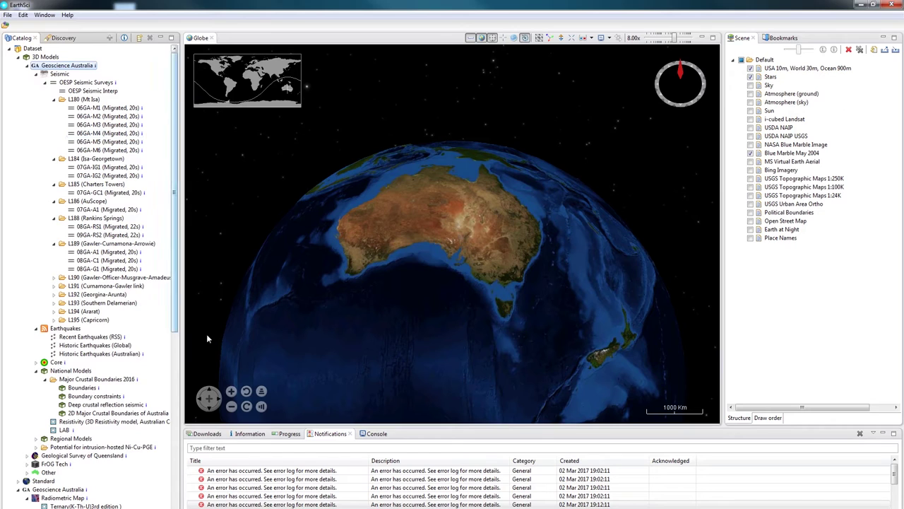
left_click(247, 434)
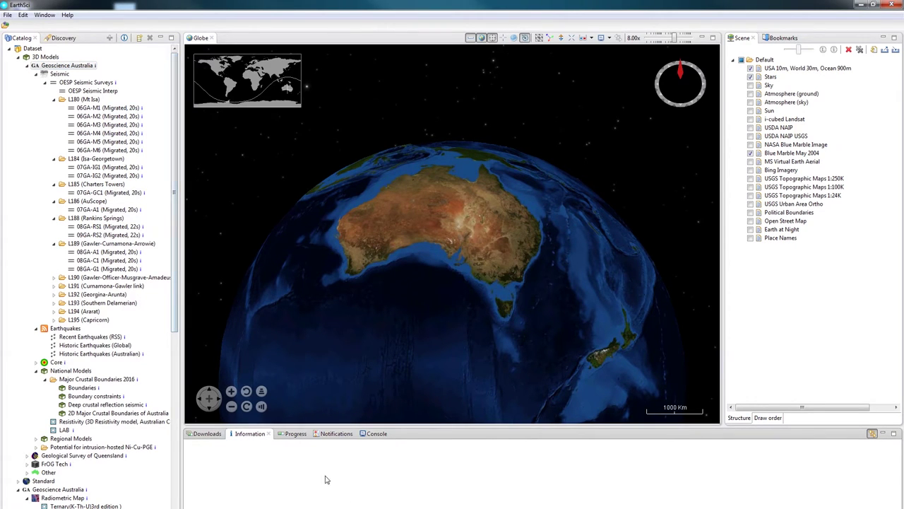
left_click(104, 125)
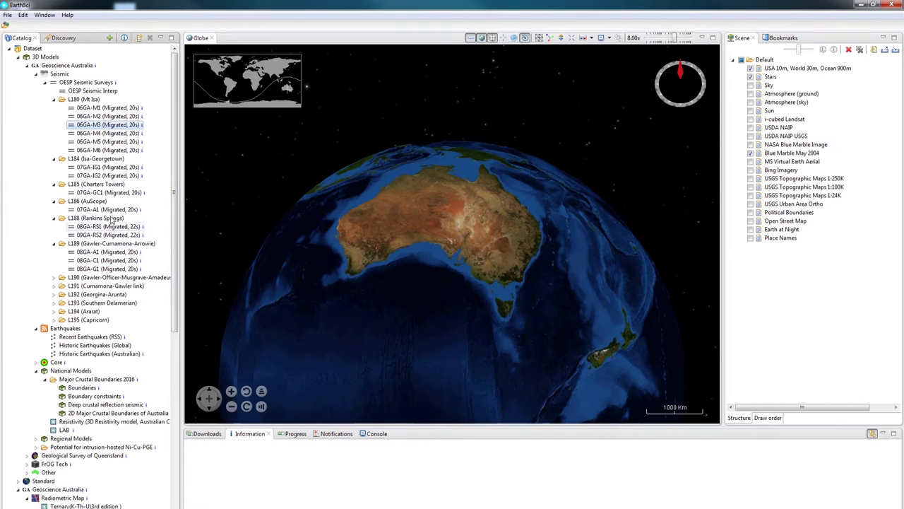
- Expand the remaining OESP seismic survey folders in the catalog, L190 through L195
left_click(54, 277)
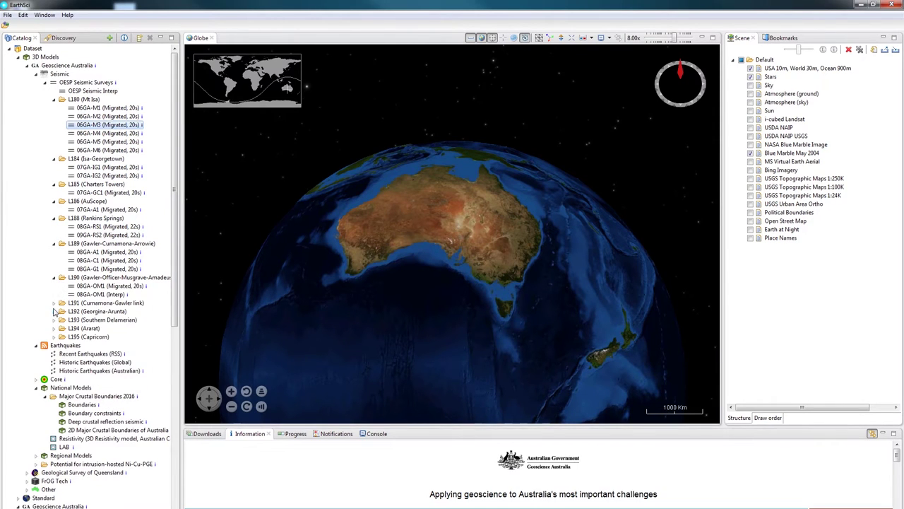
left_click(54, 310)
left_click(54, 303)
left_click(54, 338)
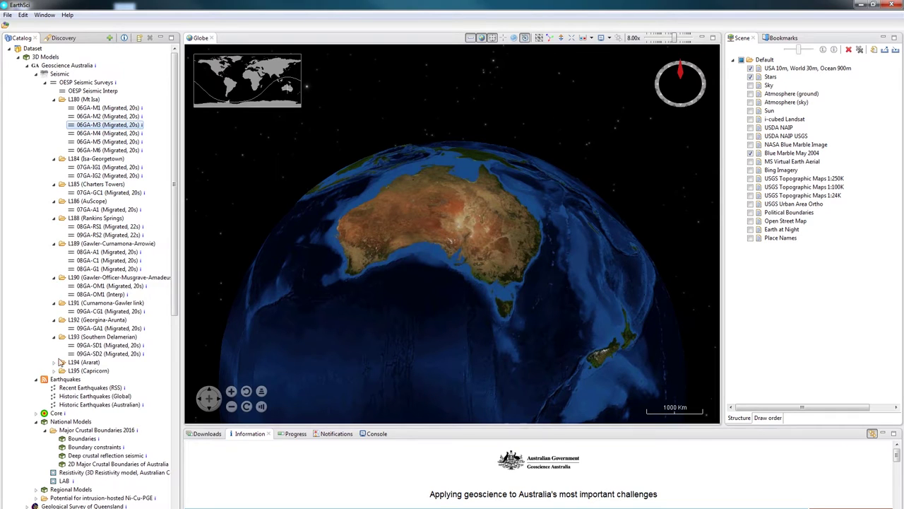
left_click(54, 361)
left_click(55, 378)
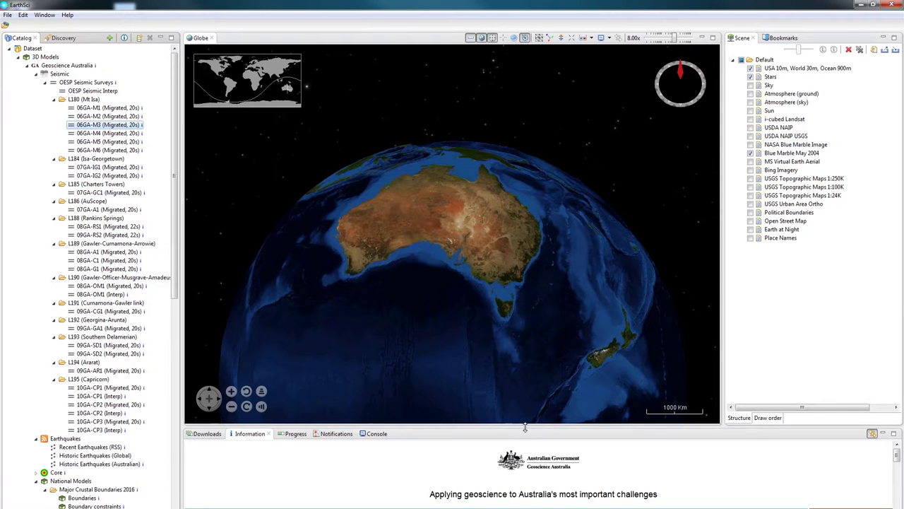
- Enlarge the information area and review the survey descriptions for lines 06GA-M5 and 09GA-RS2
left_click_drag(525, 428, 506, 309)
left_click(123, 143)
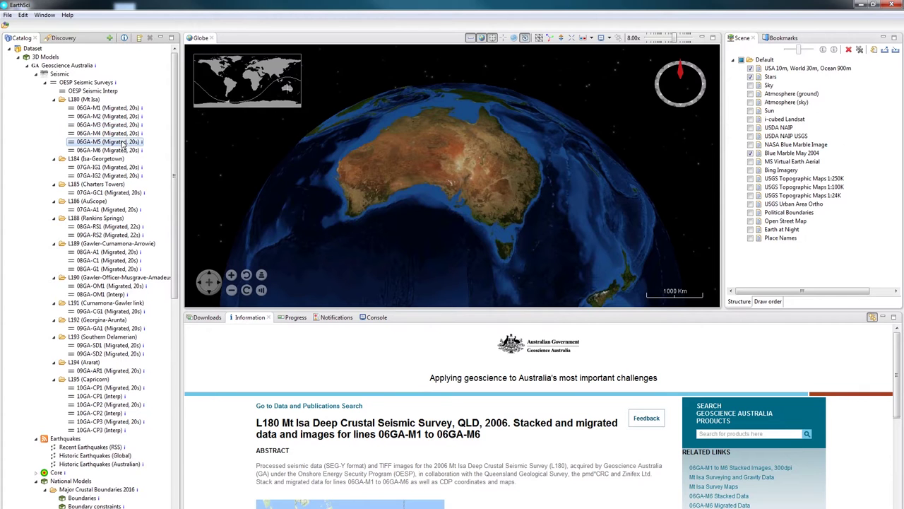
left_click(113, 235)
scroll(769, 422, "down", 2)
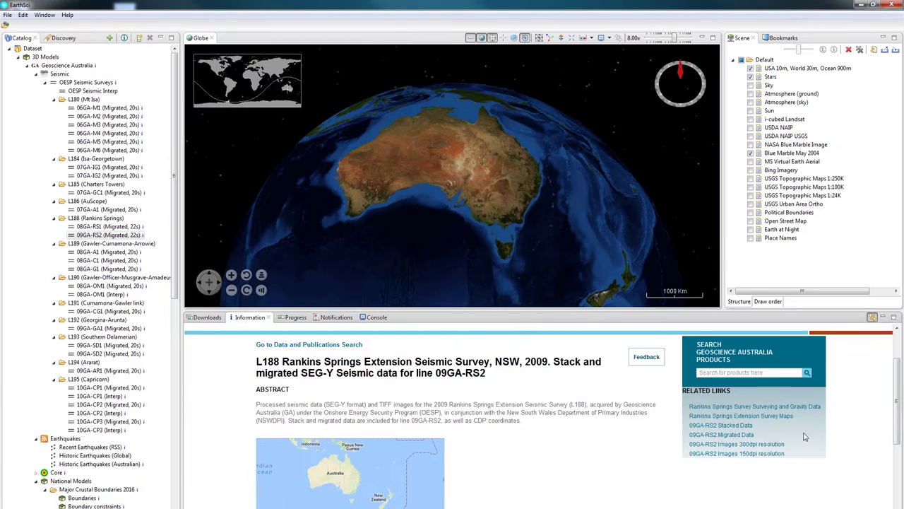
scroll(544, 428, "up", 2)
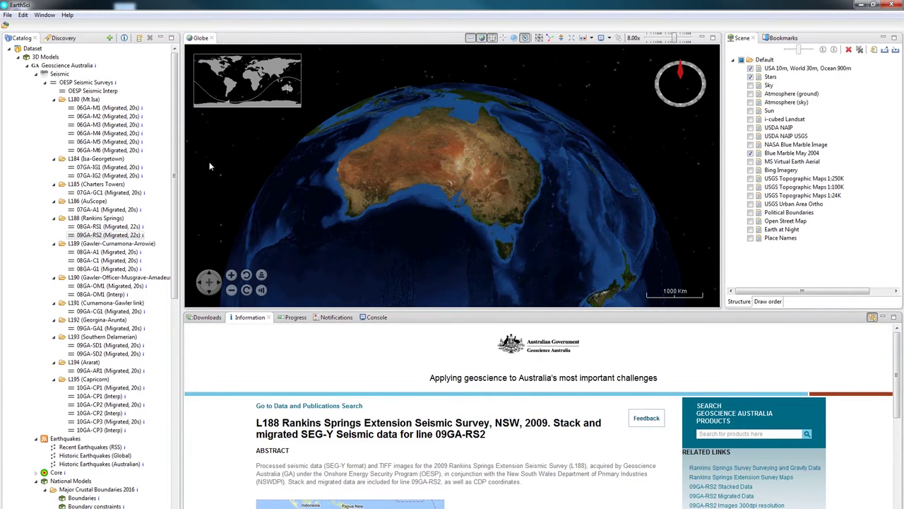
- Add all OESP seismic layers, from OESP Seismic Interp through 10GA-CP3 (Interp), to the scene with their full tree structure
left_click(114, 430, "shift")
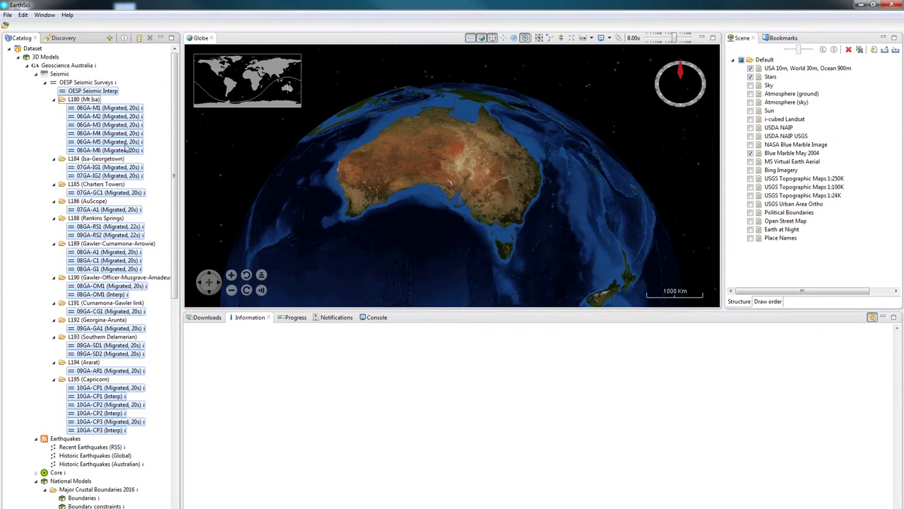
left_click(109, 38)
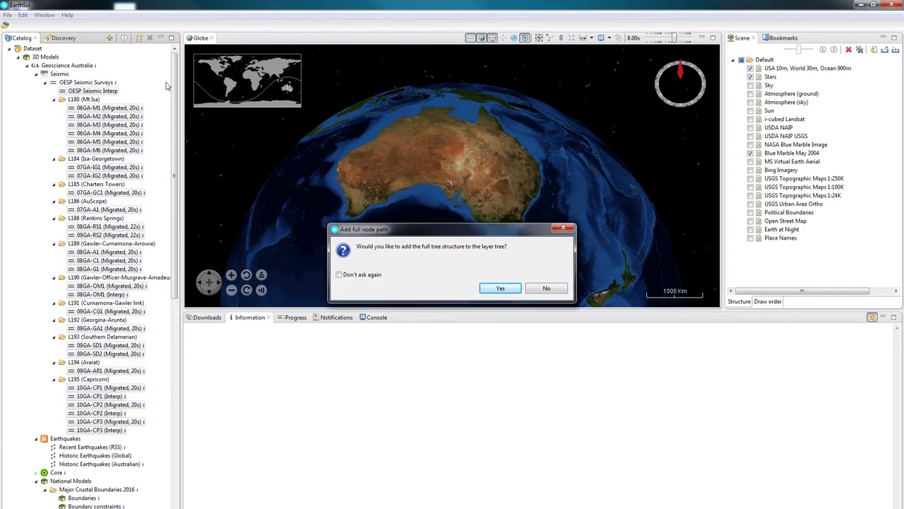
left_click(499, 288)
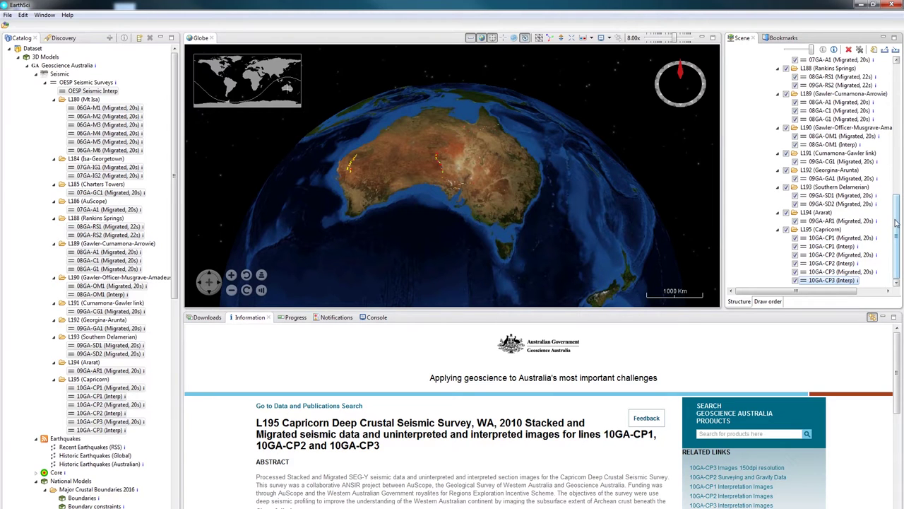
- Move the Blue Marble May 2004 layer below the Dataset folder in the scene's layer tree
left_click_drag(896, 223, 893, 148)
left_click_drag(471, 174, 462, 181)
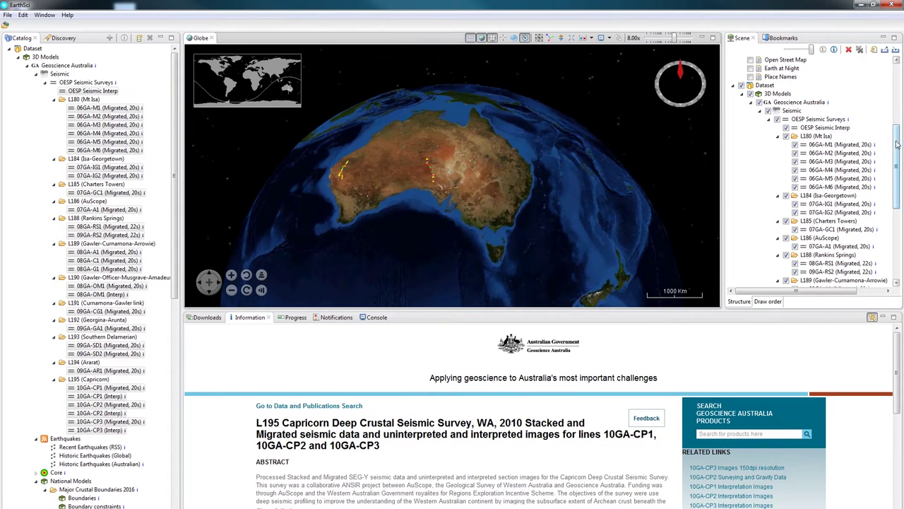
scroll(897, 144, "up", 4)
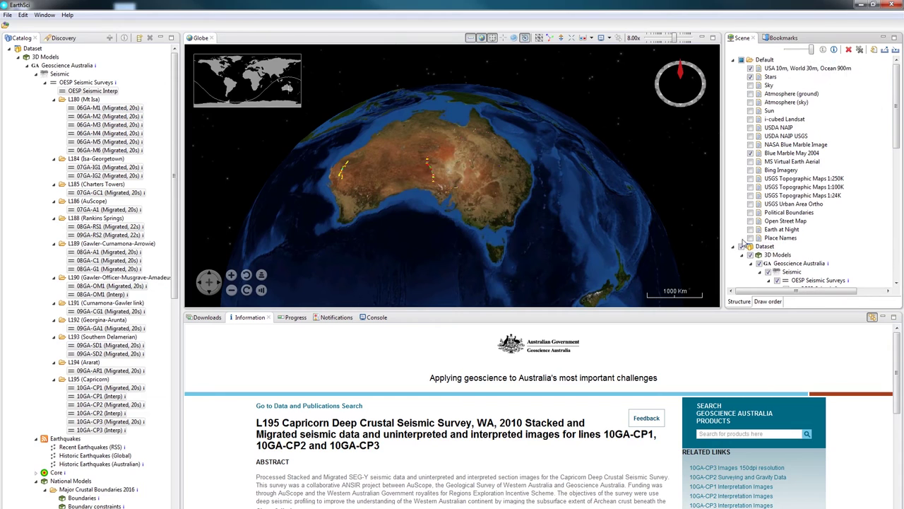
left_click(734, 248)
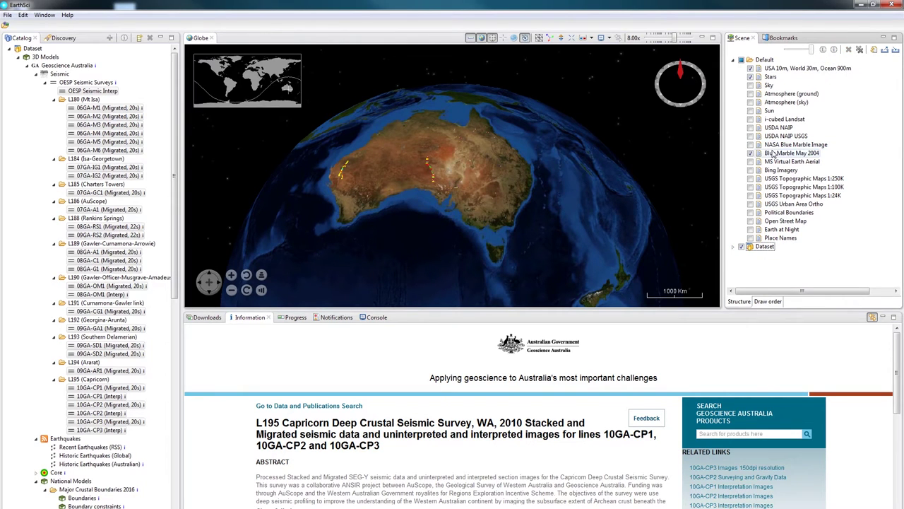
left_click_drag(773, 154, 783, 256)
left_click(732, 246)
scroll(757, 207, "down", 8)
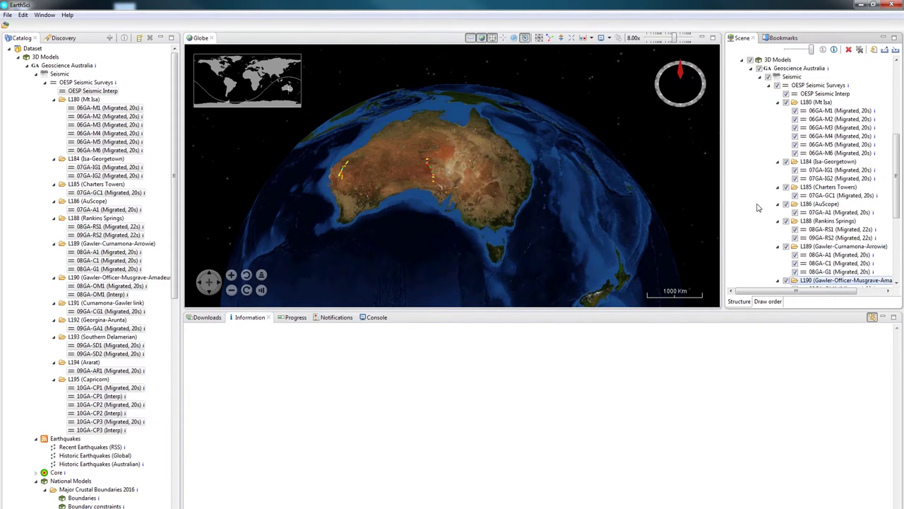
scroll(759, 206, "down", 6)
- Lower the opacity of the Blue Marble May 2004 layer to 51%
left_click(776, 281)
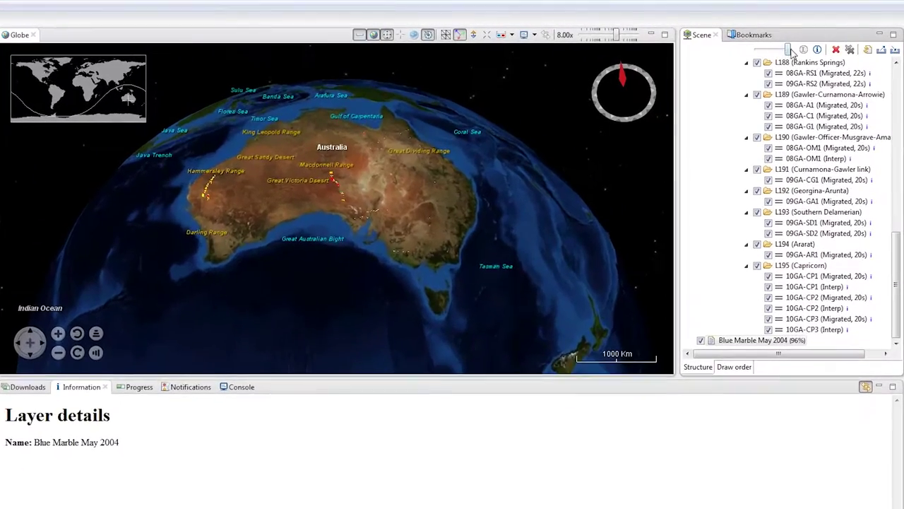
left_click_drag(790, 51, 775, 51)
- Tilt the globe toward the seismic sections in Australia's interior and set the vertical exaggeration to 1.35x
scroll(369, 201, "up", 6)
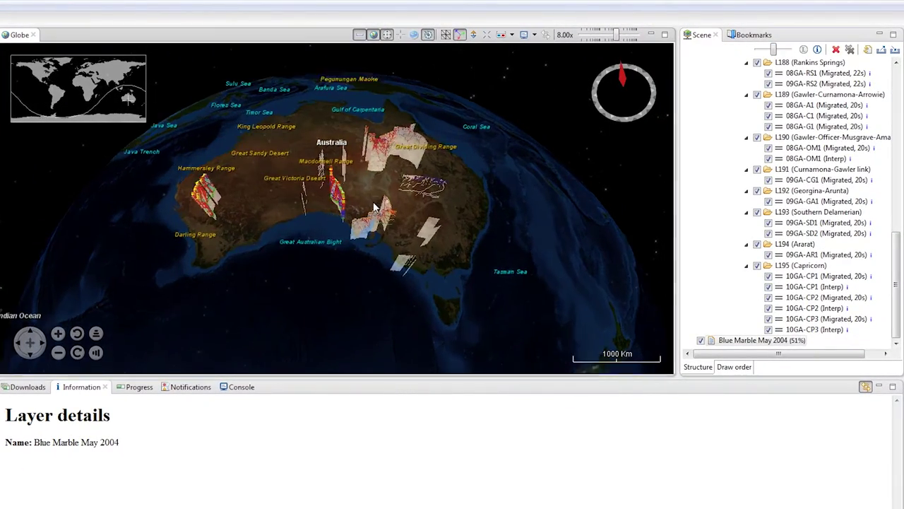
right_click_drag(422, 170, 358, 220)
scroll(393, 209, "up", 4)
left_click_drag(617, 37, 603, 35)
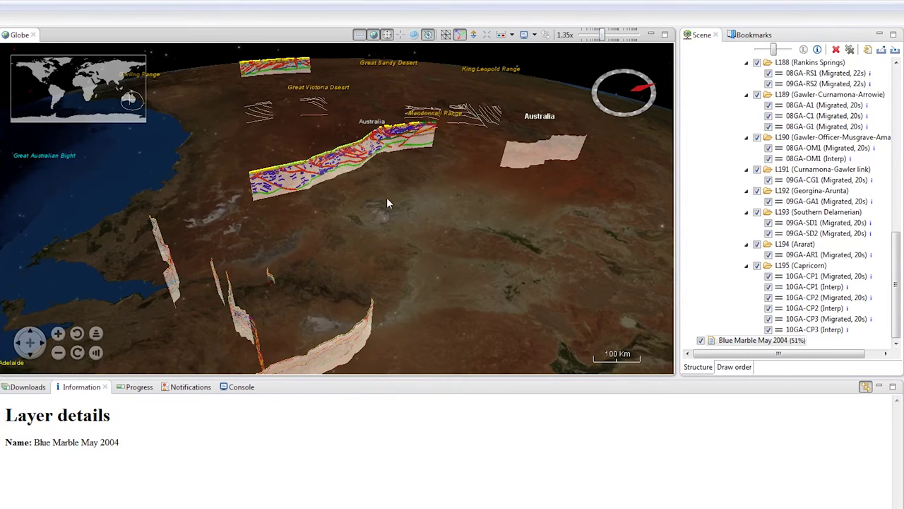
- Reduce the Blue Marble May 2004 layer's opacity to 9% and inspect the interpreted L190 seismic section up close
scroll(386, 203, "up", 3)
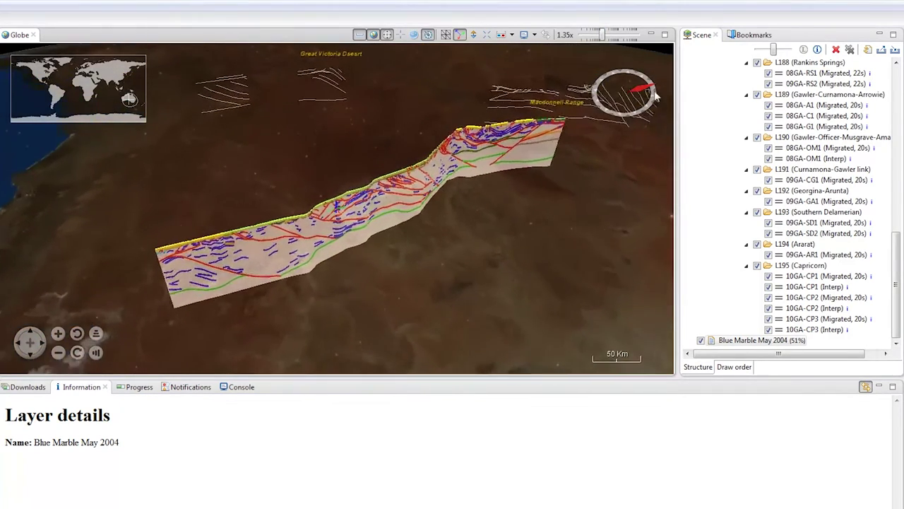
left_click_drag(774, 49, 762, 50)
right_click_drag(516, 203, 363, 218)
scroll(364, 222, "up", 5)
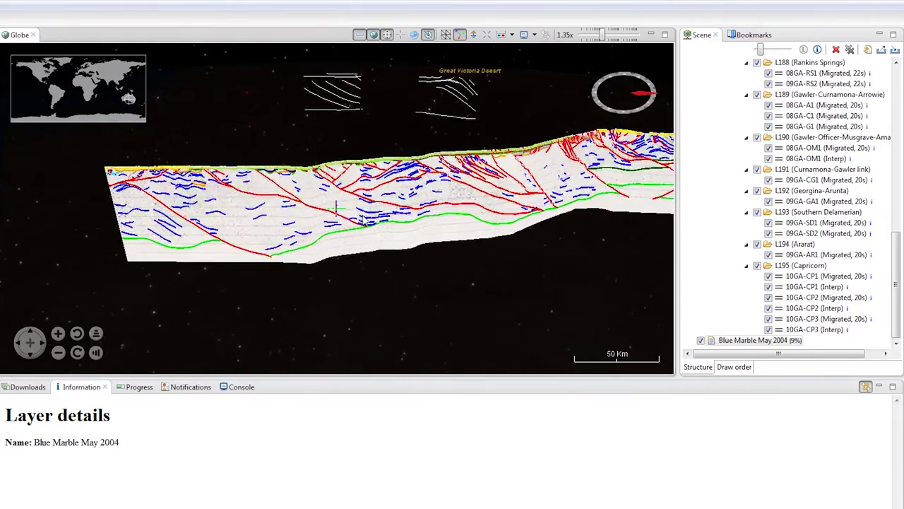
scroll(389, 248, "up", 3)
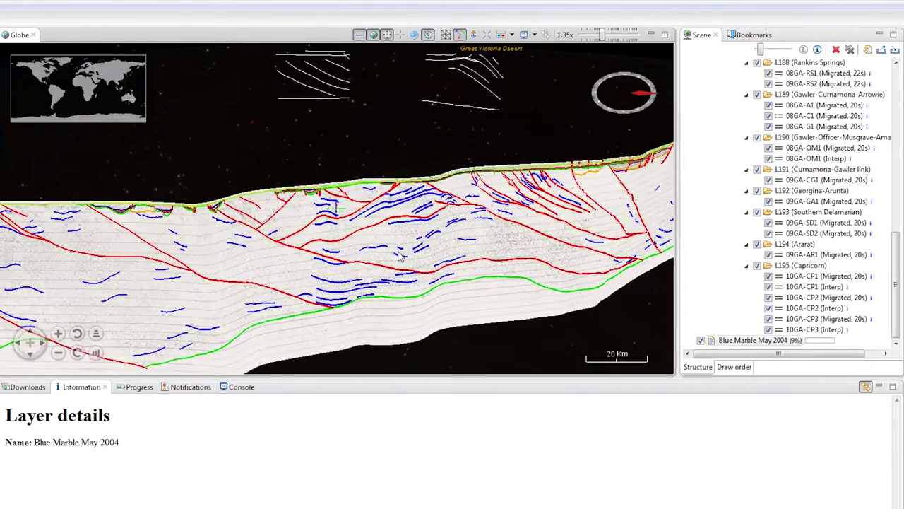
mouse_move(449, 269)
right_mouse_down()
mouse_move(442, 291)
mouse_move(436, 277)
right_mouse_up()
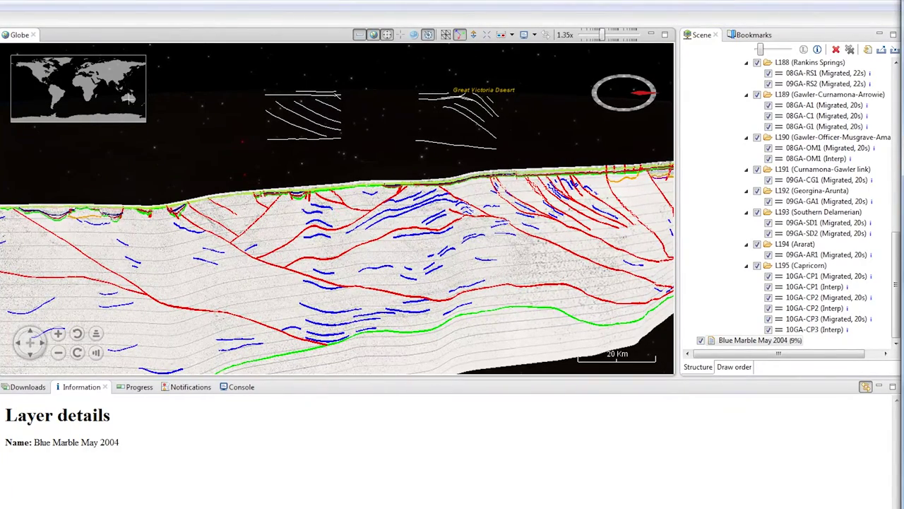
- Fly to the 10GA-CP1 (Interp) section and hide the interpreted layers of Capricorn lines 10GA-CP1, CP2 and CP3
double_click(813, 287)
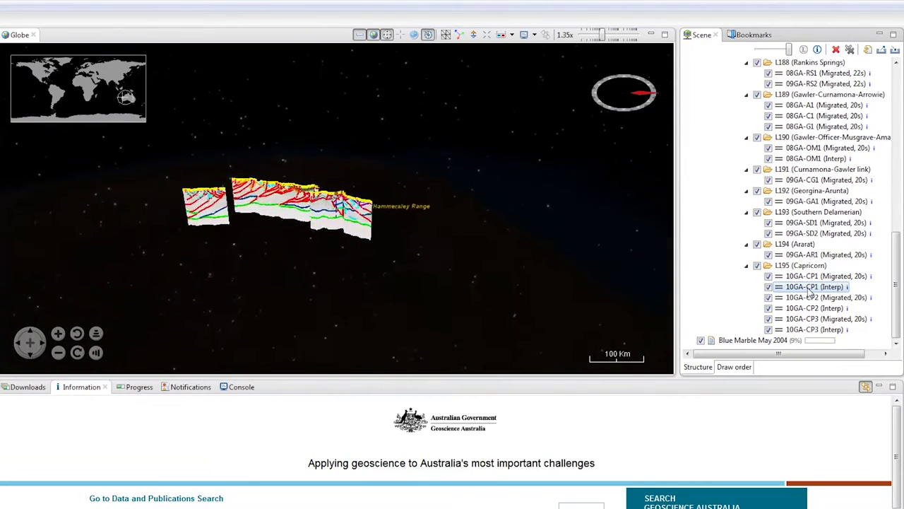
left_click(768, 287)
left_click(769, 308)
left_click(768, 329)
- Examine the uninterpreted Capricorn sections up close, then show the three interpreted layers again for comparison
left_click_drag(366, 282, 556, 300)
right_click_drag(524, 294, 629, 298)
left_click(769, 329)
left_click(769, 308)
left_click_drag(330, 252, 427, 269)
left_click(769, 288)
- Hide the 10GA-CP1, 10GA-CP2 and 10GA-CP3 interpreted layers again, leaving only the migrated sections displayed
left_click(768, 286)
left_click(769, 308)
left_click(769, 329)
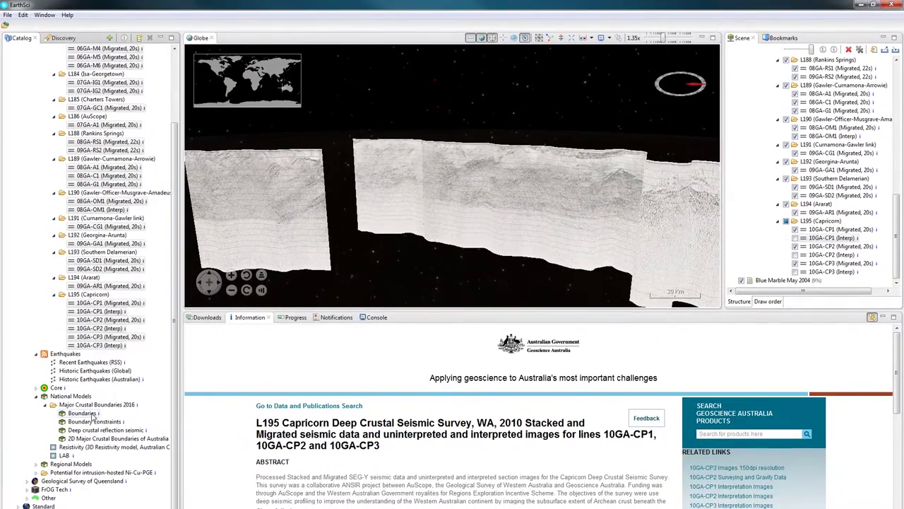
- Add all four Major Crustal Boundaries 2016 layers to the scene and fly to the Boundaries model
left_click(90, 414)
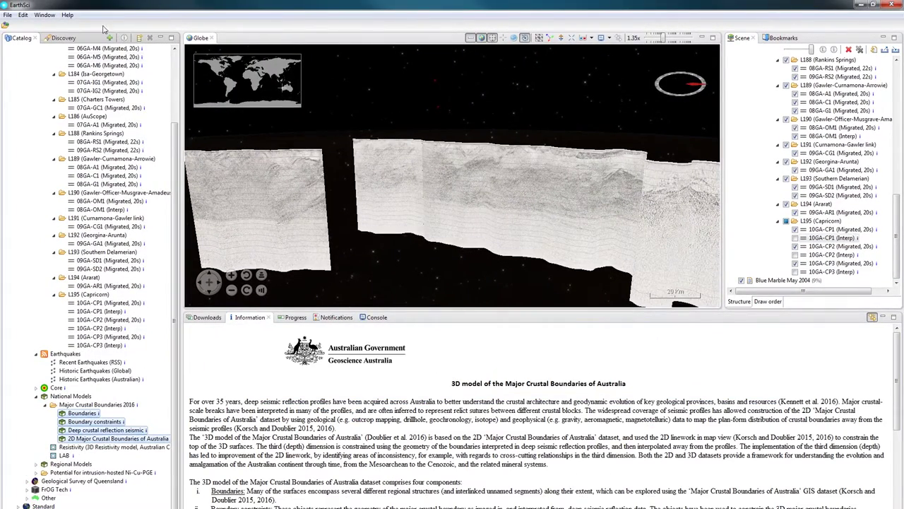
left_click(110, 40)
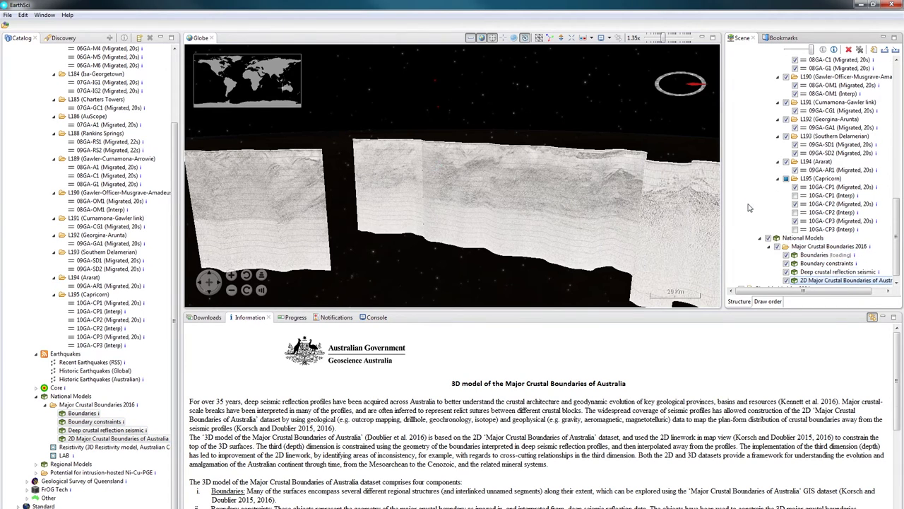
double_click(803, 257)
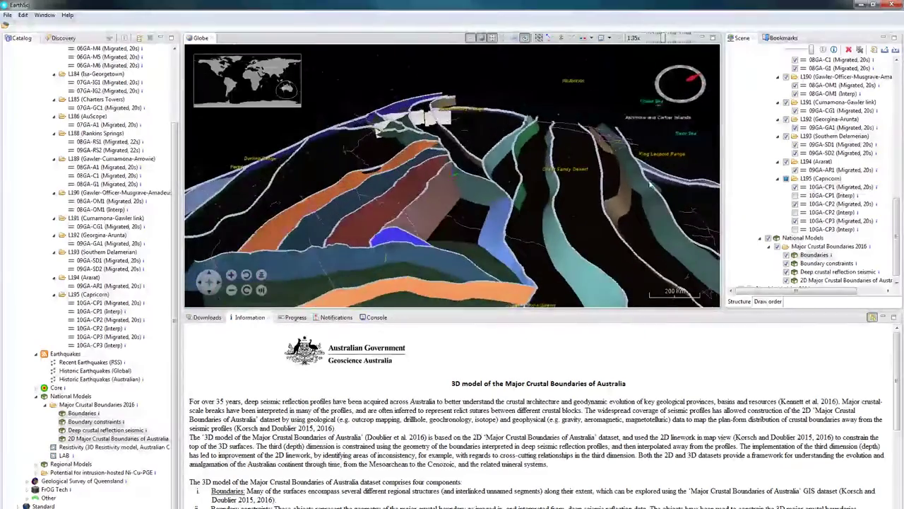
left_click_drag(586, 234, 590, 148)
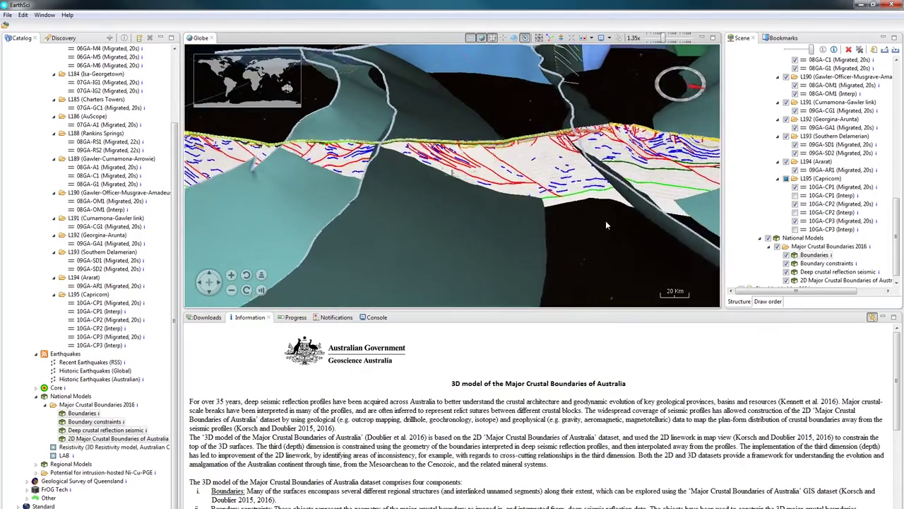
- Toggle the Boundaries model off and on repeatedly to compare its surfaces with the interpreted seismic section
right_click(789, 259)
left_click(786, 255)
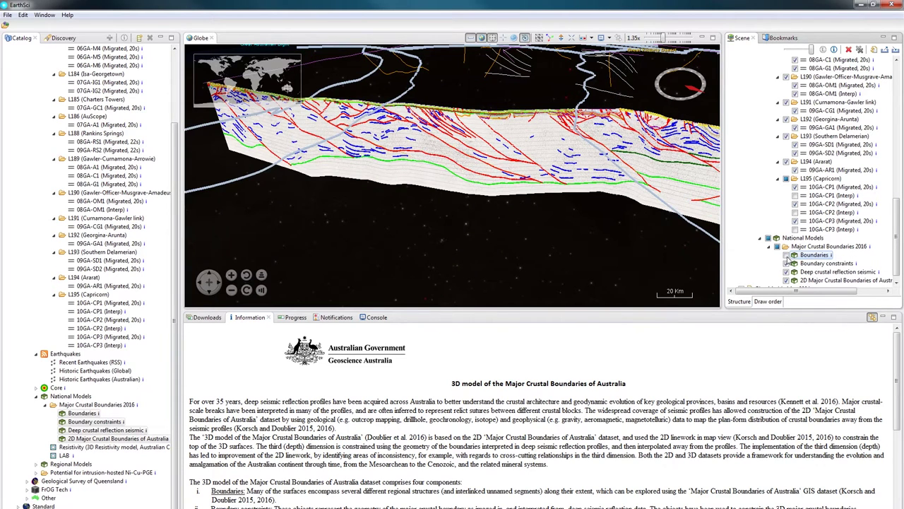
left_click(786, 255)
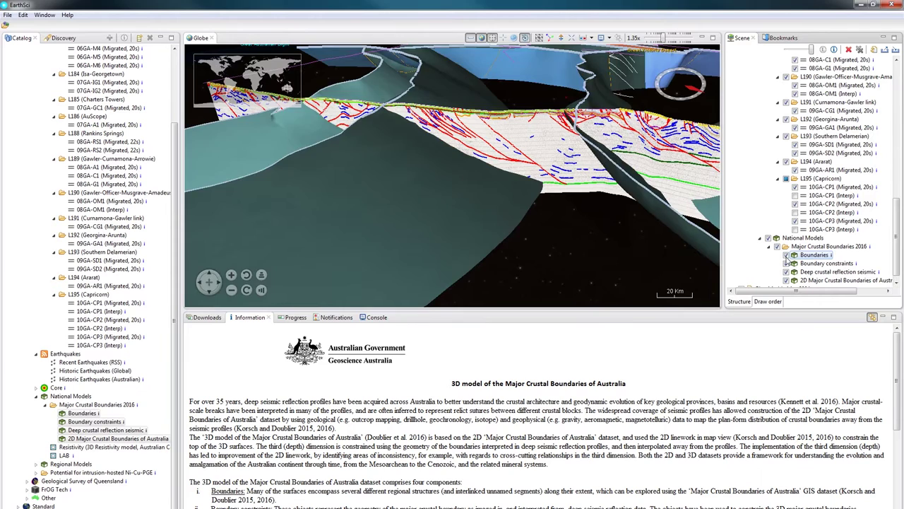
left_click(786, 256)
left_click(786, 255)
left_click(786, 255)
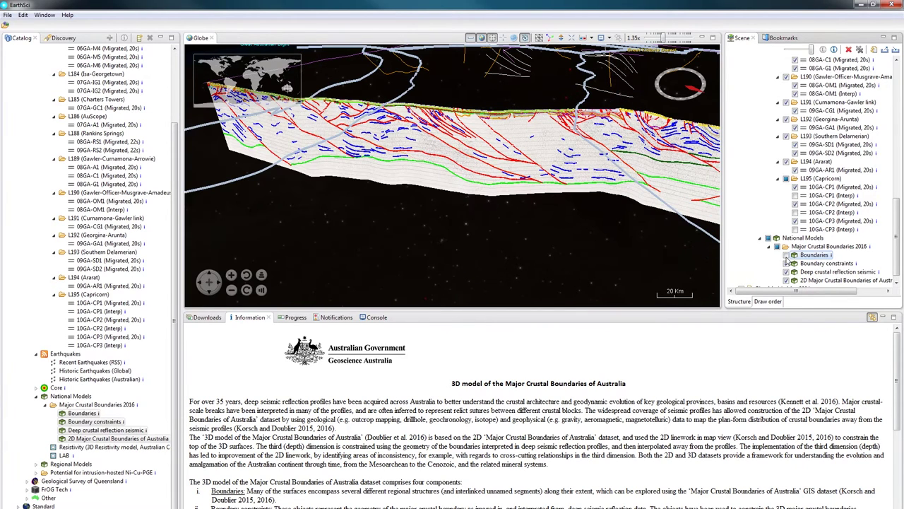
left_click(785, 256)
left_click(785, 255)
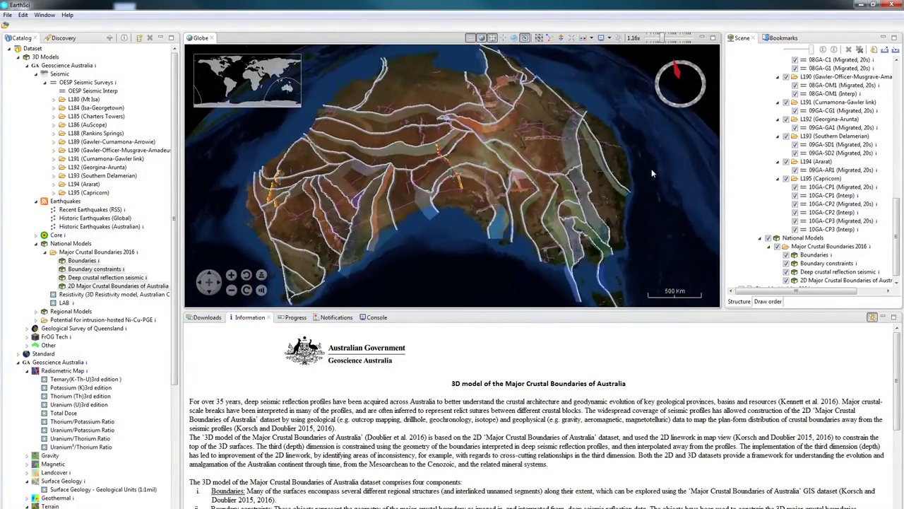
- Remove the Seismic folder with all its survey lines from the scene
left_click_drag(898, 235, 841, 134)
left_click(848, 50)
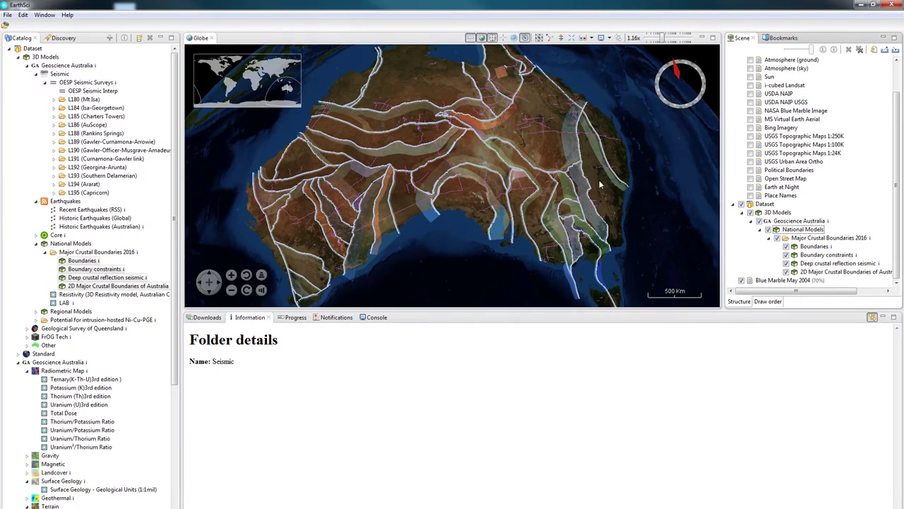
- Add all Bowen-Surat basin model horizons to the scene, fly to horizon B15 and view the basin obliquely
right_click_drag(600, 185, 572, 188)
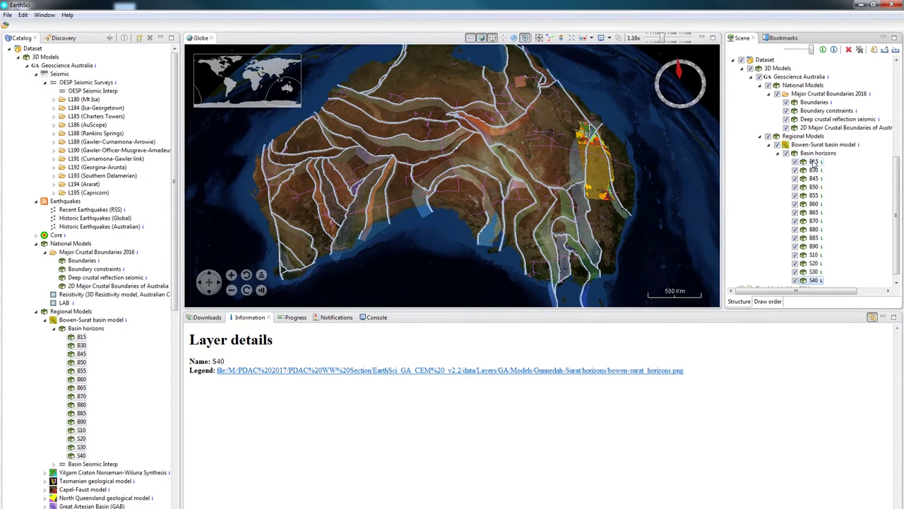
double_click(814, 162)
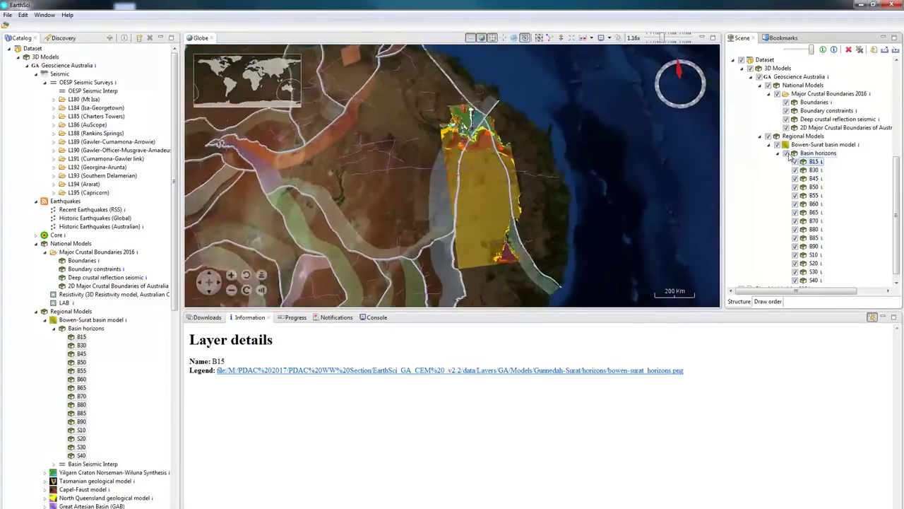
right_click_drag(590, 237, 463, 225)
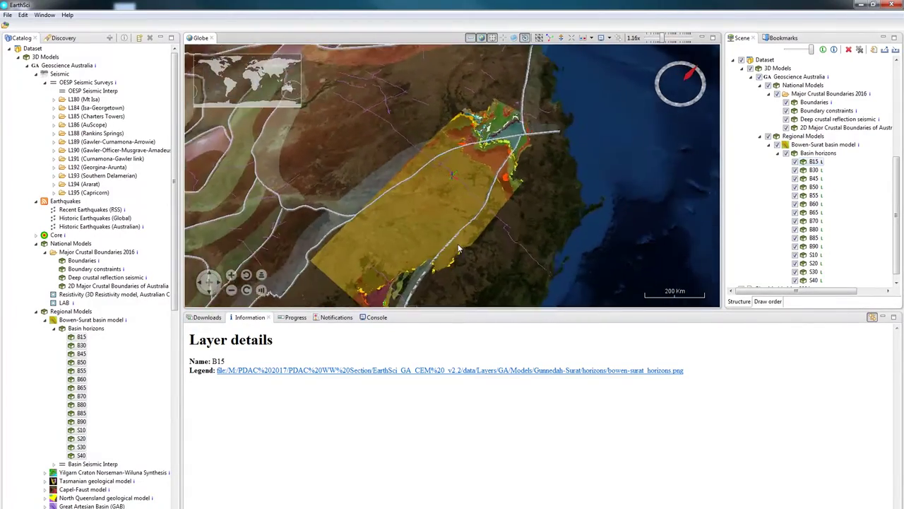
left_click_drag(463, 224, 482, 197)
scroll(482, 197, "up", 3)
right_click_drag(496, 196, 506, 268)
scroll(507, 268, "up", 3)
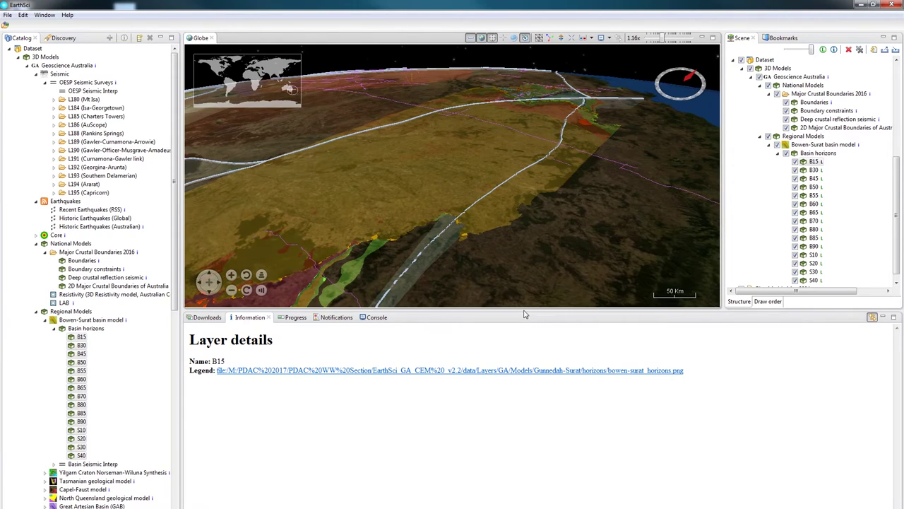
- Enlarge the globe view vertically and frame the southern end of the Bowen-Surat basin model
left_click_drag(525, 312, 561, 499)
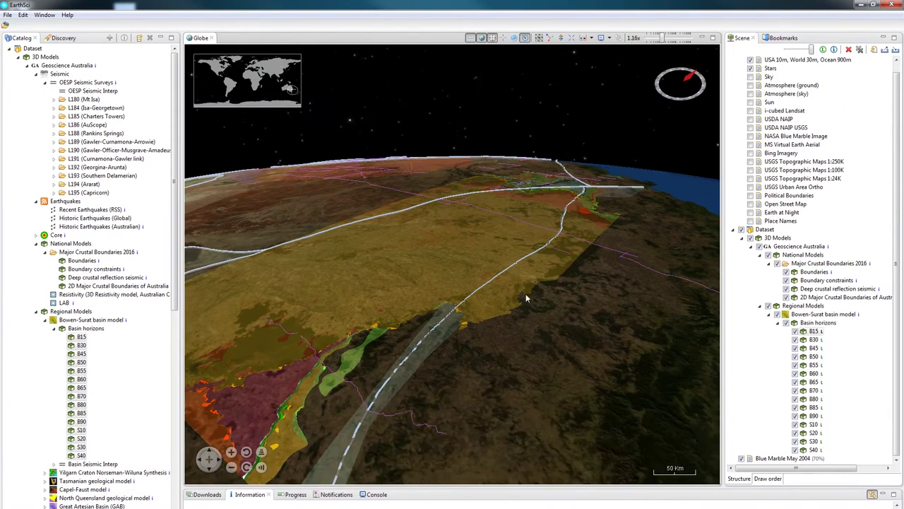
right_click_drag(527, 295, 533, 264)
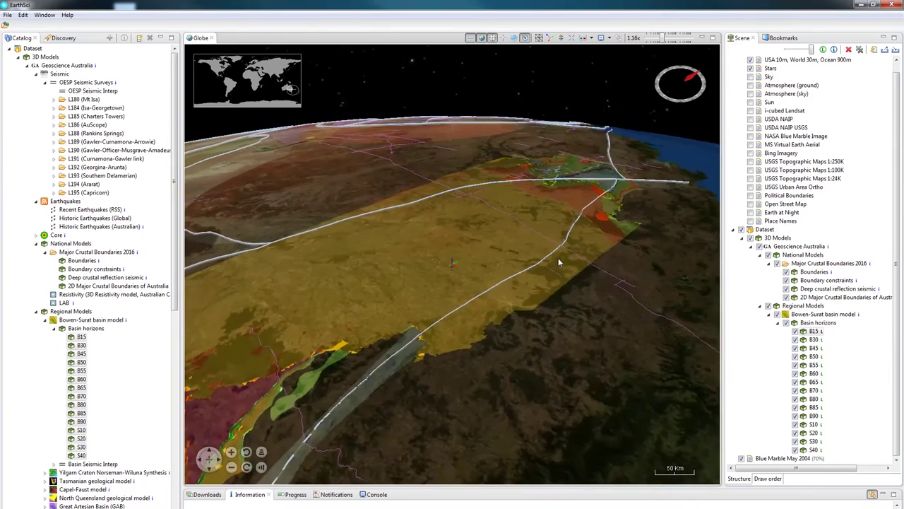
left_click_drag(535, 270, 606, 246)
left_click_drag(530, 289, 707, 103)
- Raise the vertical exaggeration to 8.00x to inspect the relief of the basin horizons, and reduce it to 0.41x
left_click_drag(657, 36, 670, 39)
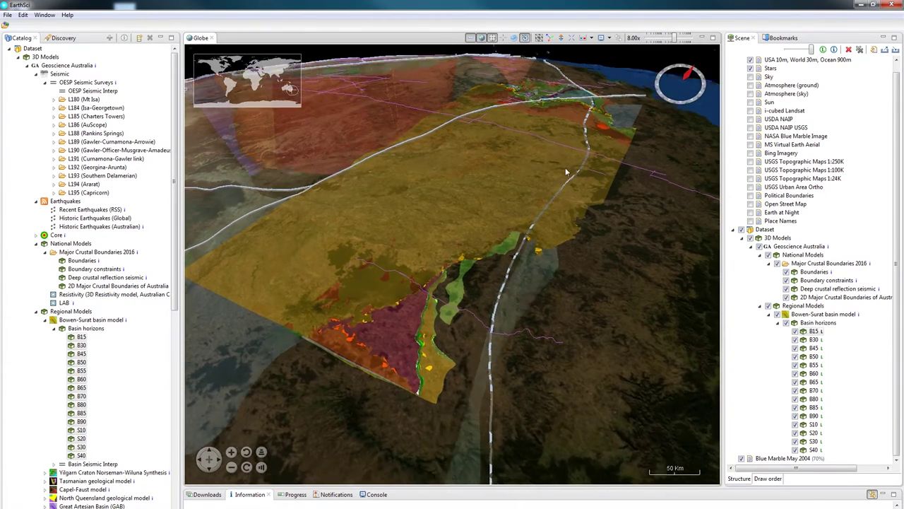
right_click_drag(564, 180, 552, 203)
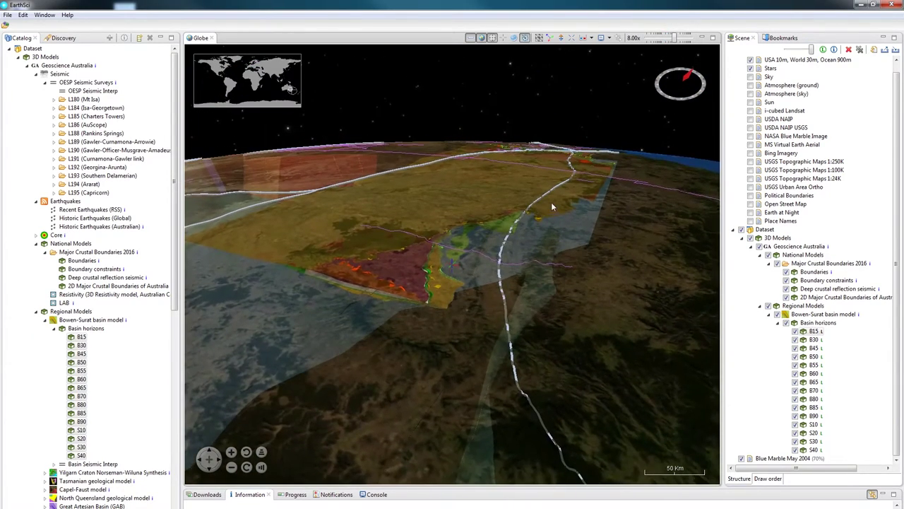
left_click(672, 40)
left_click_drag(663, 39, 656, 43)
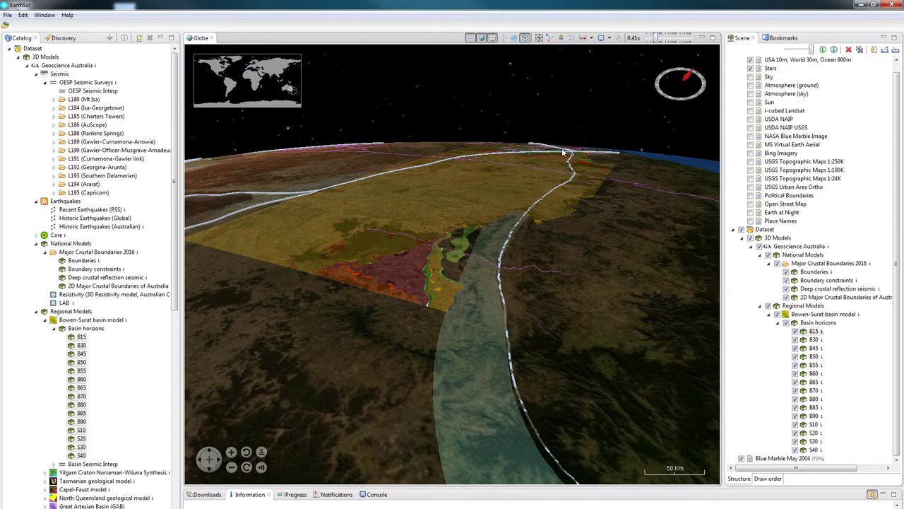
- Hide the S40, S30 and S20 basin horizons and the Blue Marble May 2004 imagery
right_click_drag(564, 153, 568, 181)
left_click(795, 450)
left_click(796, 442)
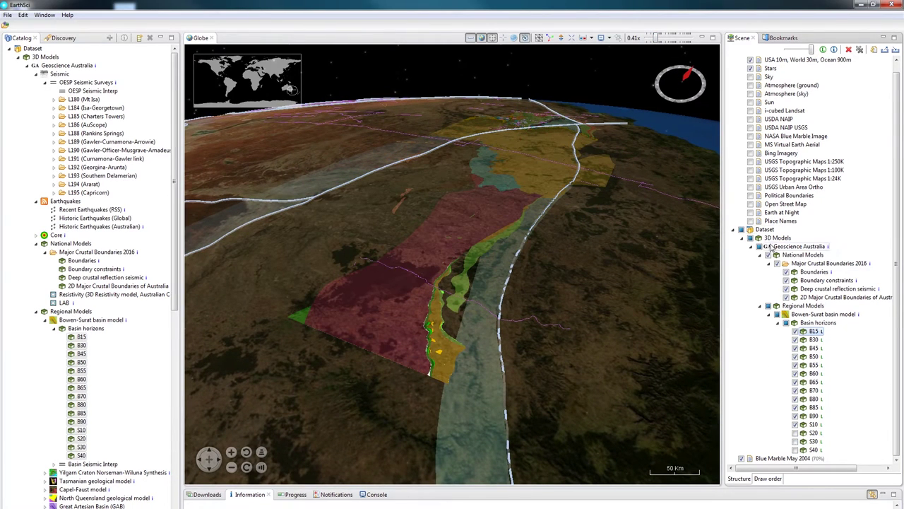
left_click(741, 458)
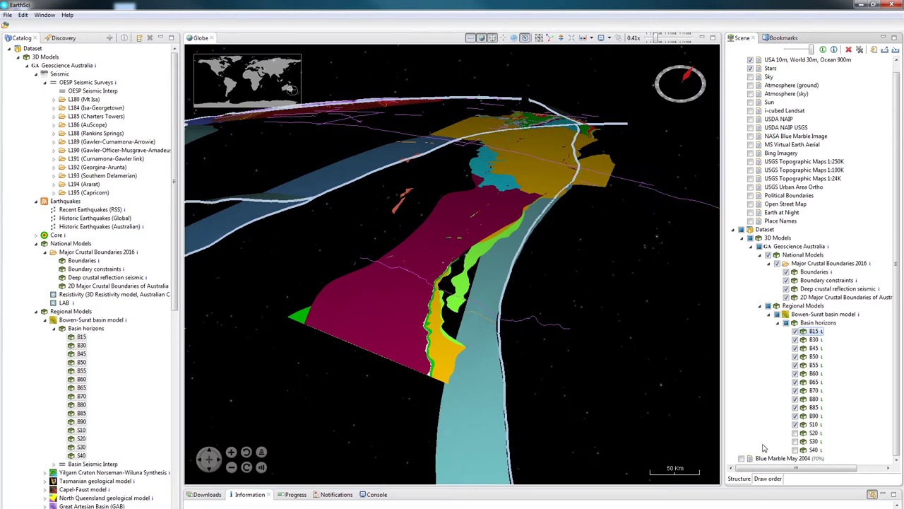
- Peel away the basin horizons from S10 and B90 down to B45, leaving only B15 and B30 displayed
left_click(796, 416)
left_click(796, 407)
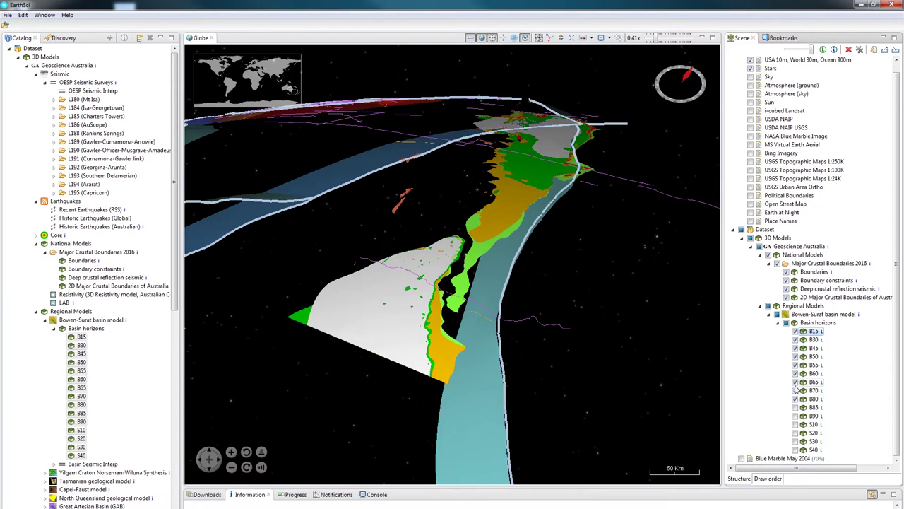
left_click(795, 398)
left_click(796, 390)
left_click(795, 381)
left_click(796, 373)
left_click(796, 364)
left_click(796, 356)
left_click(796, 348)
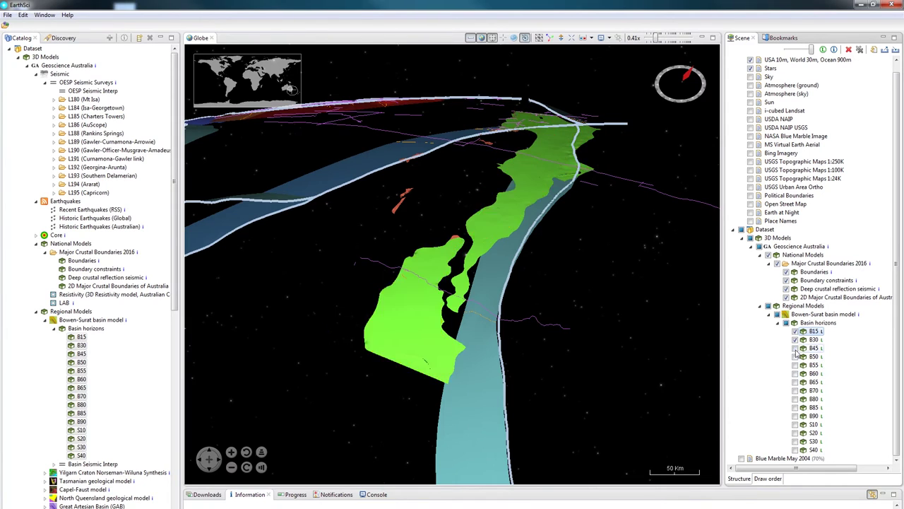
- Show the B45, B50, B55 and S40 horizons again and add the AuSREM AusMantle Vs model to the scene
left_click(796, 348)
left_click(796, 339)
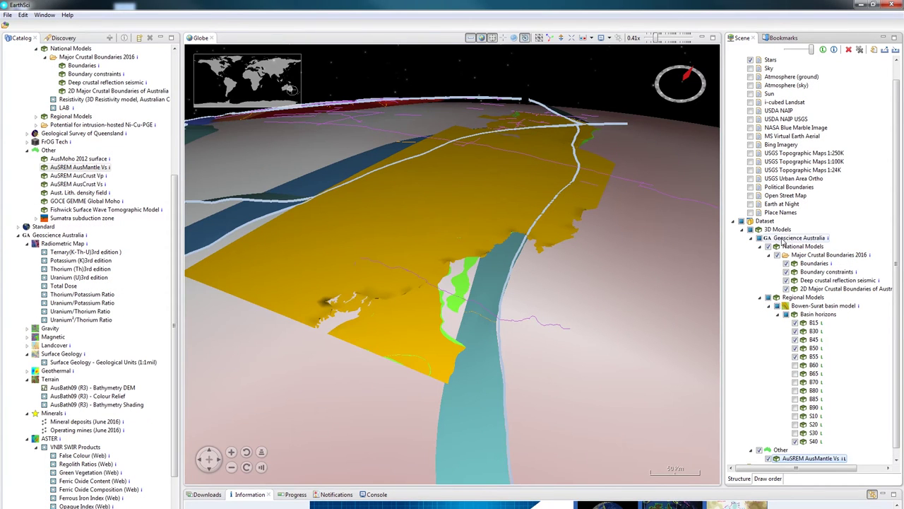
- Select the scene entries from Geoscience Australia through S40 and view the whole AuSREM AusMantle Vs volume from the side
left_click(784, 238)
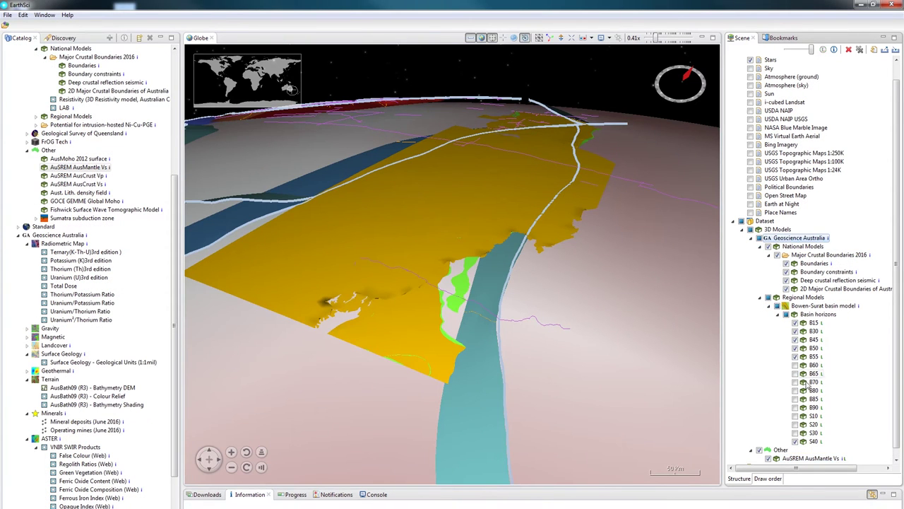
left_click(812, 441, "shift")
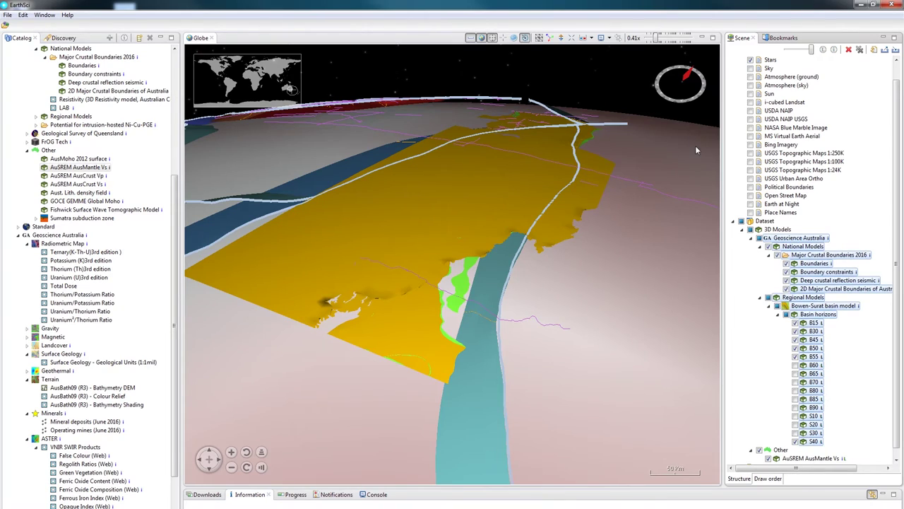
right_click_drag(695, 145, 564, 228)
scroll(568, 229, "down", 10)
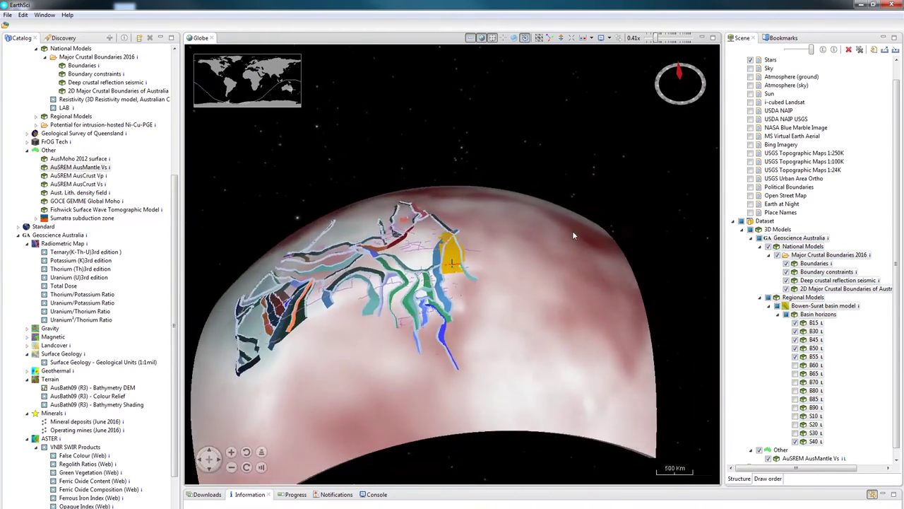
right_click_drag(668, 330, 671, 392)
right_click_drag(556, 341, 571, 381)
left_click_drag(571, 383, 586, 435)
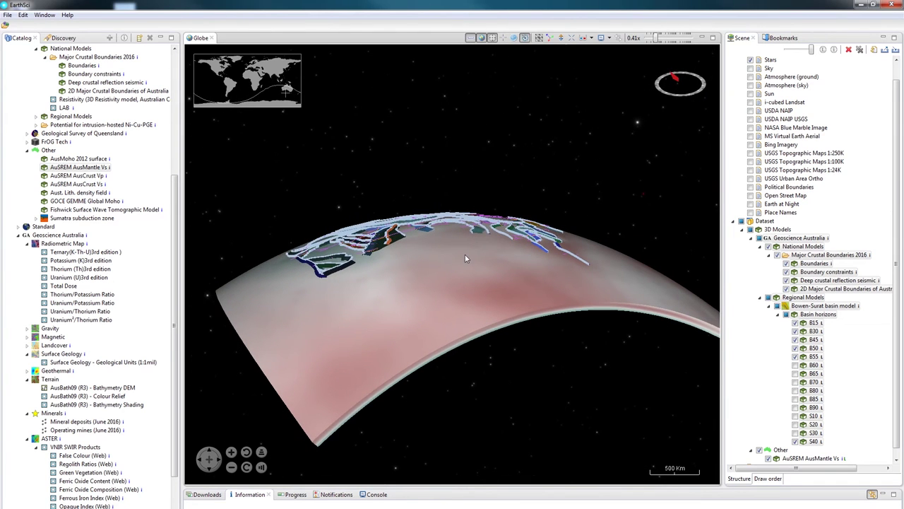
- Slice the AuSREM AusMantle Vs volume down from its top and side faces to a small slab
left_click_drag(465, 249, 466, 254)
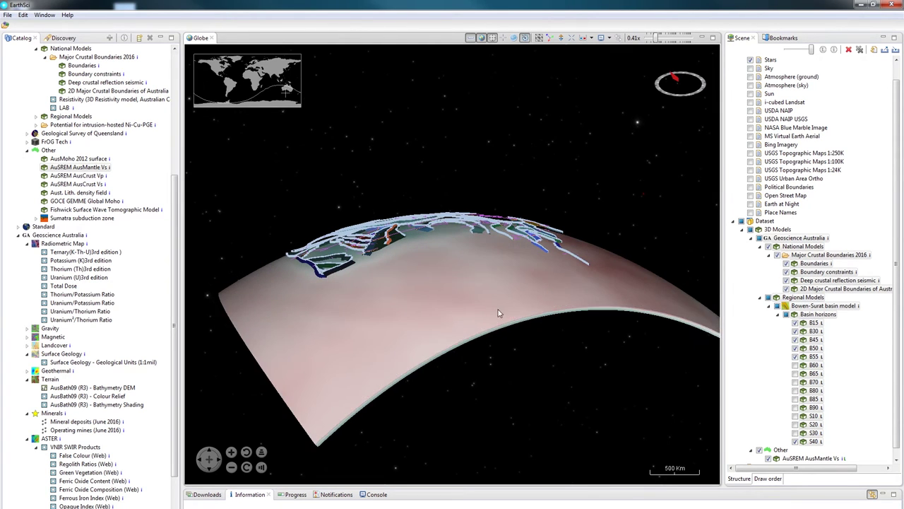
left_click_drag(504, 326, 459, 272)
mouse_move(412, 290)
right_mouse_down()
mouse_move(395, 311)
mouse_move(424, 367)
mouse_move(471, 410)
mouse_move(411, 297)
right_mouse_up()
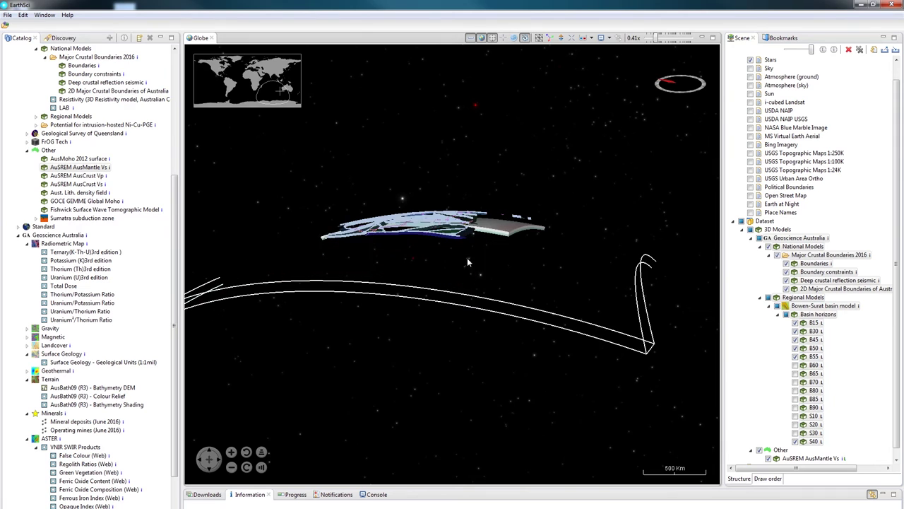